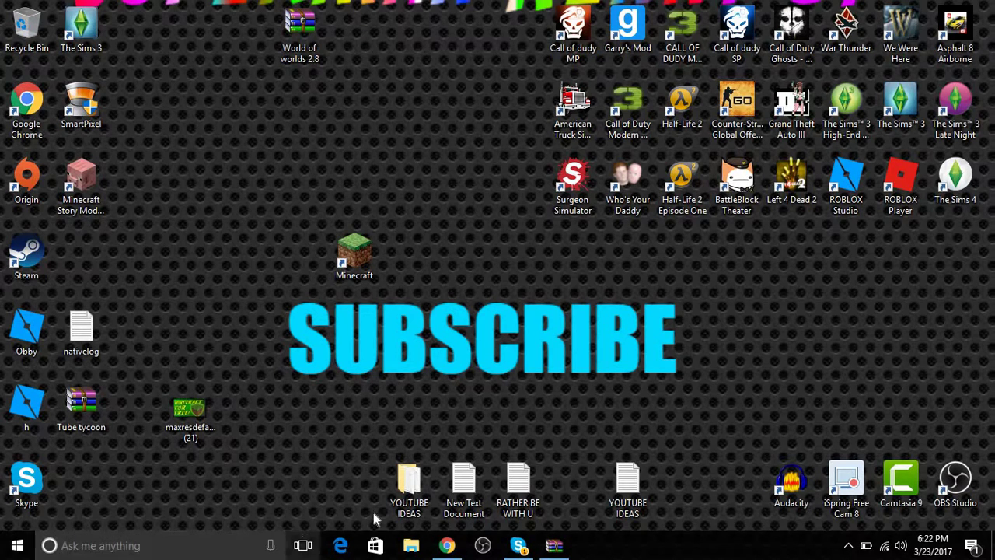
# Switch to Chrome, close the Minecraft Parkour Maps page and open a blank browser page.
pyautogui.click(447, 544)
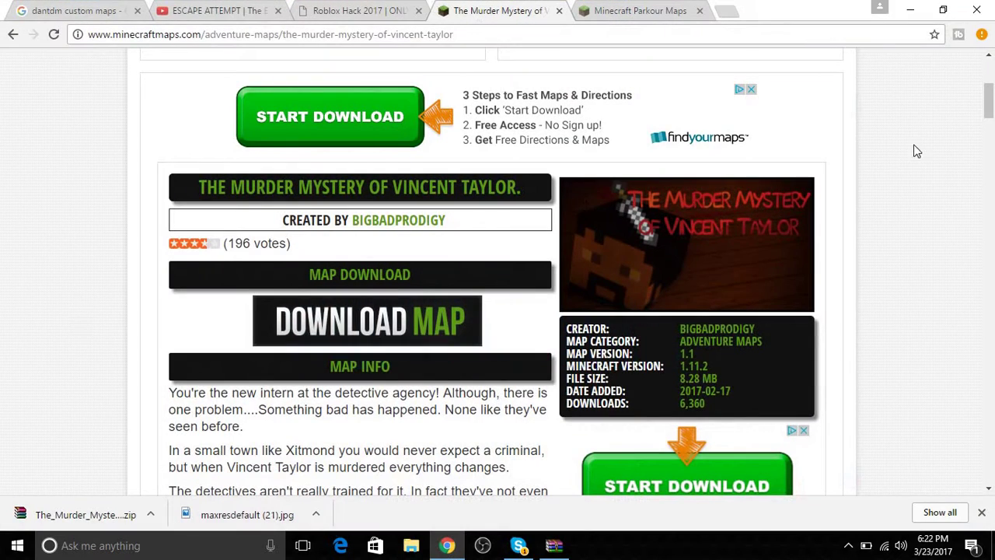
pyautogui.click(633, 11)
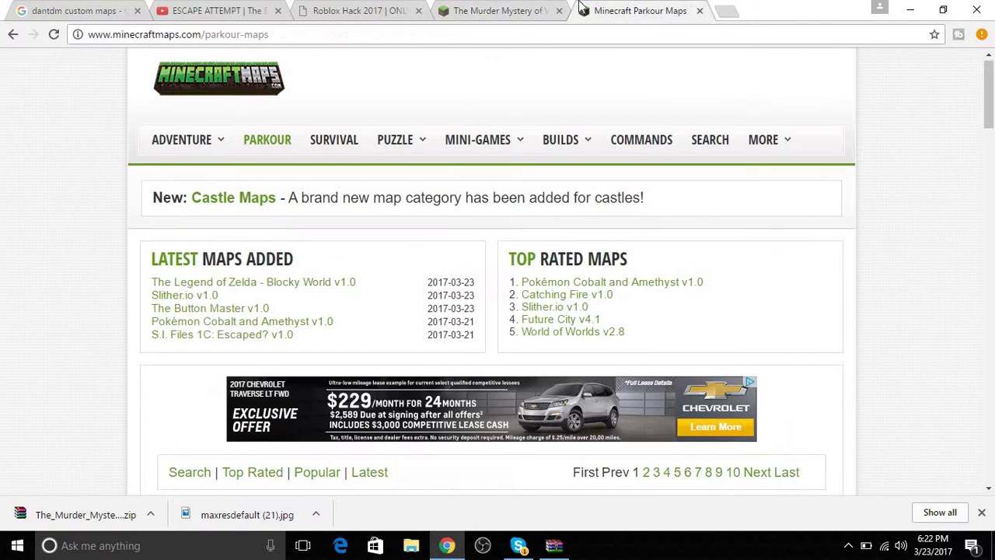
pyautogui.click(699, 10)
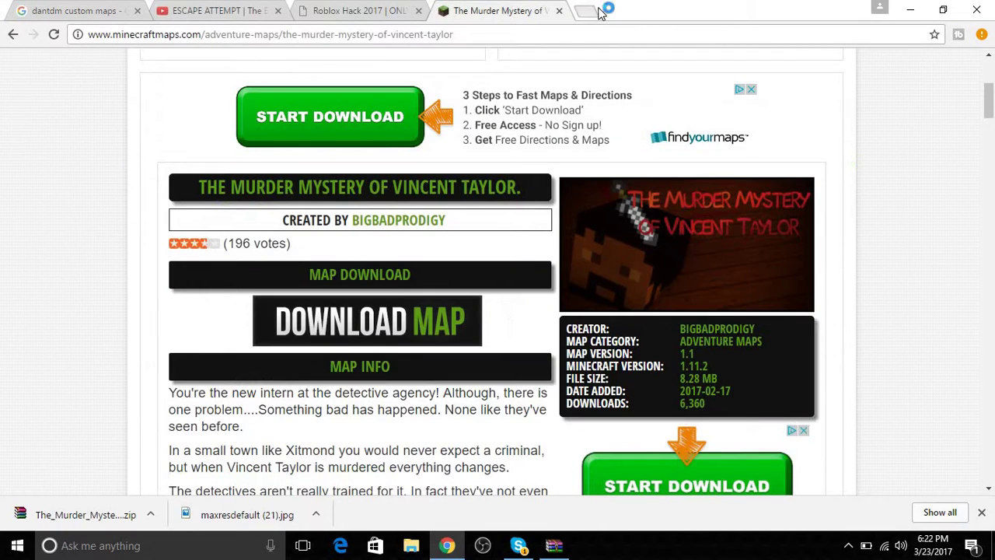
pyautogui.click(595, 11)
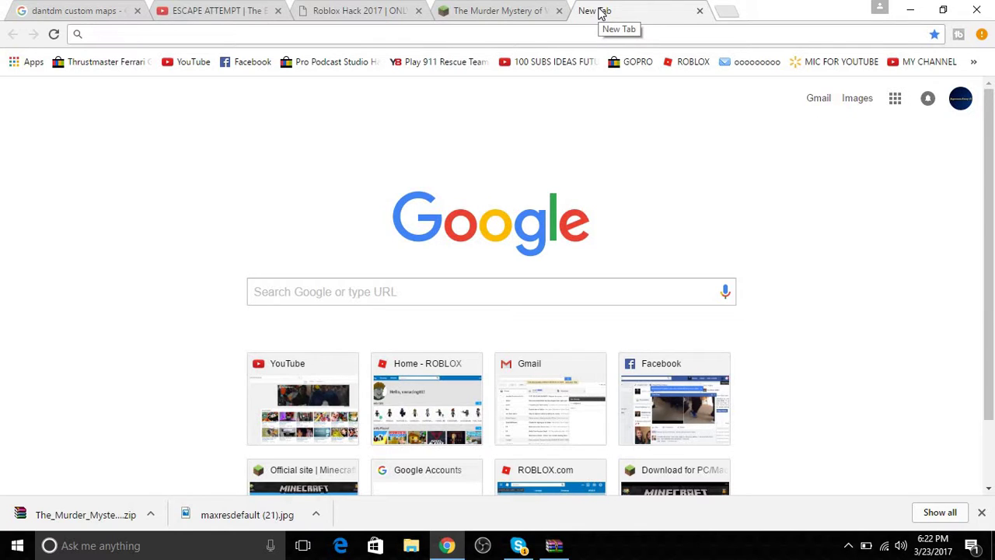
# Search Google for "minecraft maps" and open the minecraftmaps.com site from the results.
pyautogui.click(638, 293)
pyautogui.write('minecraft maps')
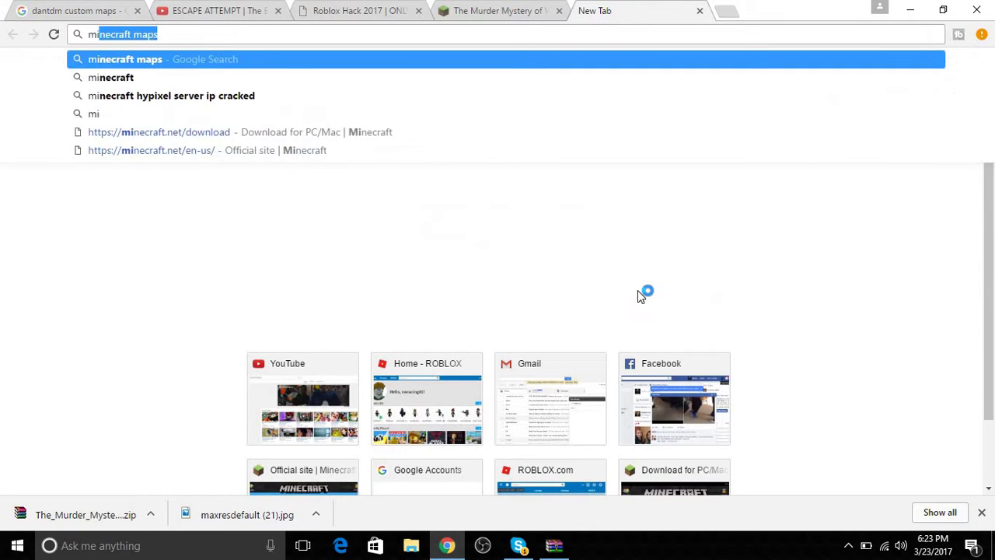
pyautogui.press('Return')
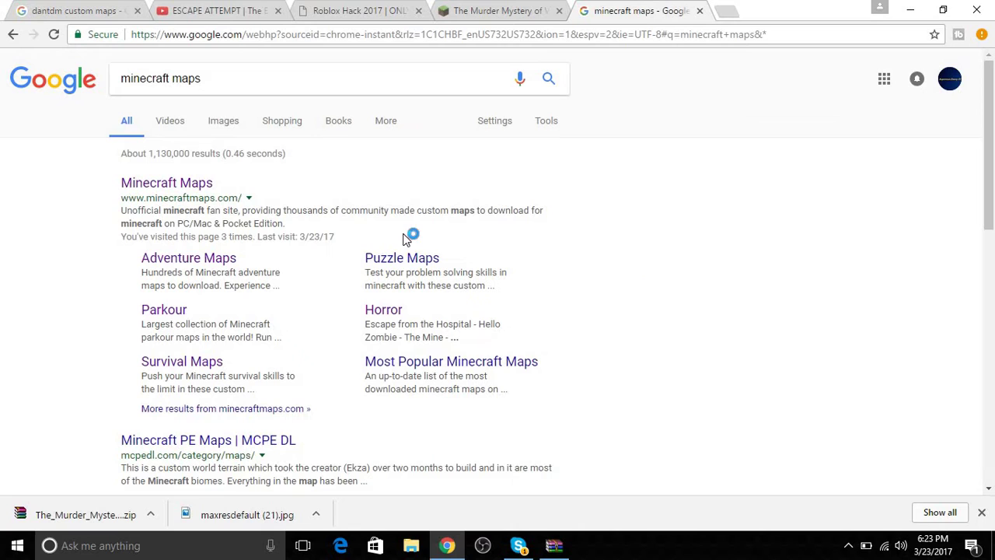
pyautogui.click(180, 187)
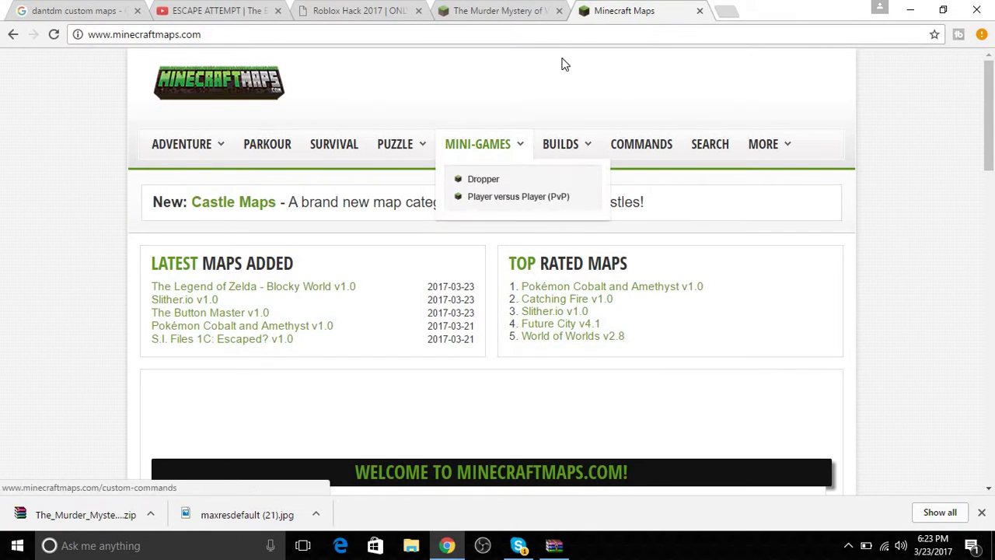
# Open the Holiday maps category and look over the listed maps.
pyautogui.moveTo(768, 156)
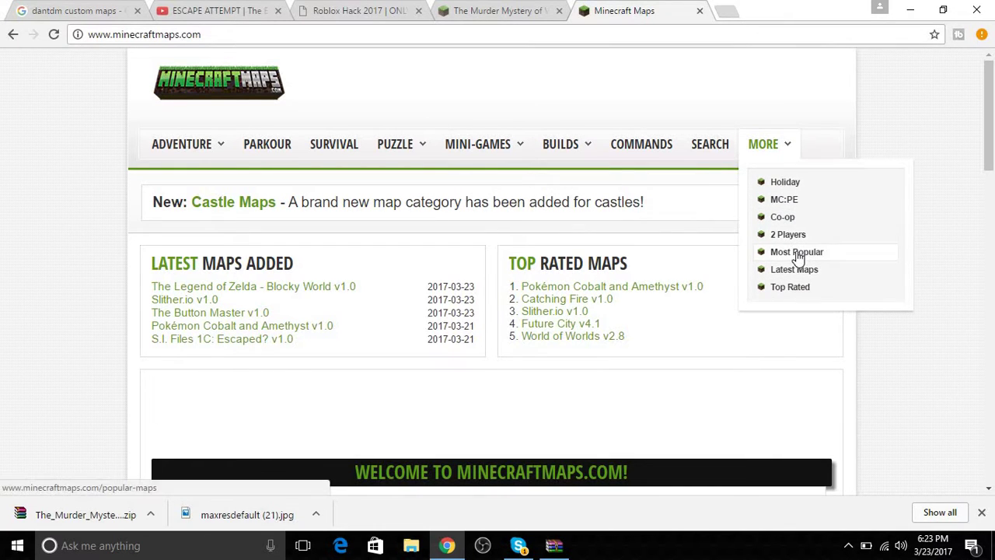
pyautogui.click(786, 185)
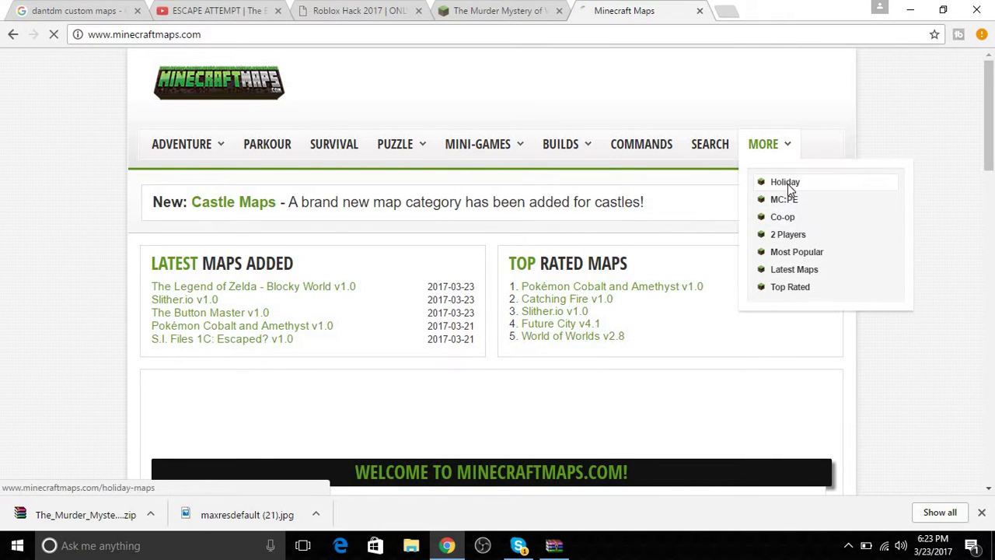
pyautogui.scroll(-1, 990, 129)
pyautogui.scroll(-4, 990, 128)
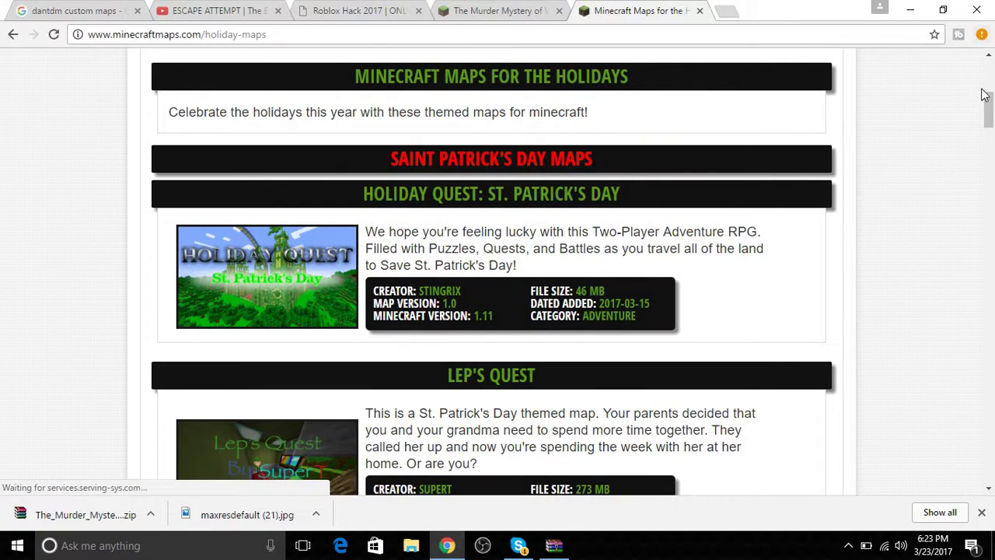
pyautogui.scroll(3, 990, 70)
pyautogui.scroll(1, 991, 70)
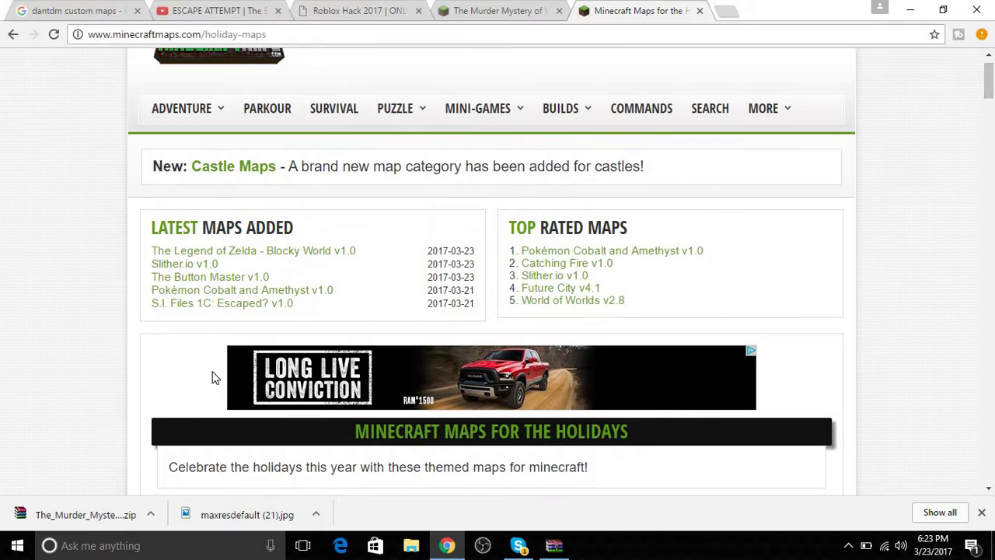
# Open the Educational category of adventure maps and browse down through its map list.
pyautogui.moveTo(215, 111)
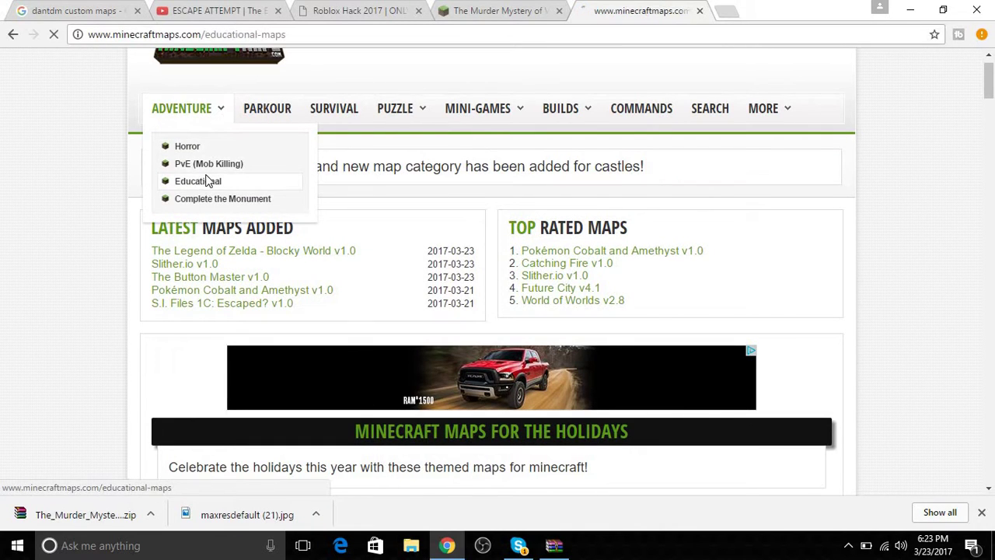
pyautogui.click(208, 183)
pyautogui.scroll(-6, 209, 181)
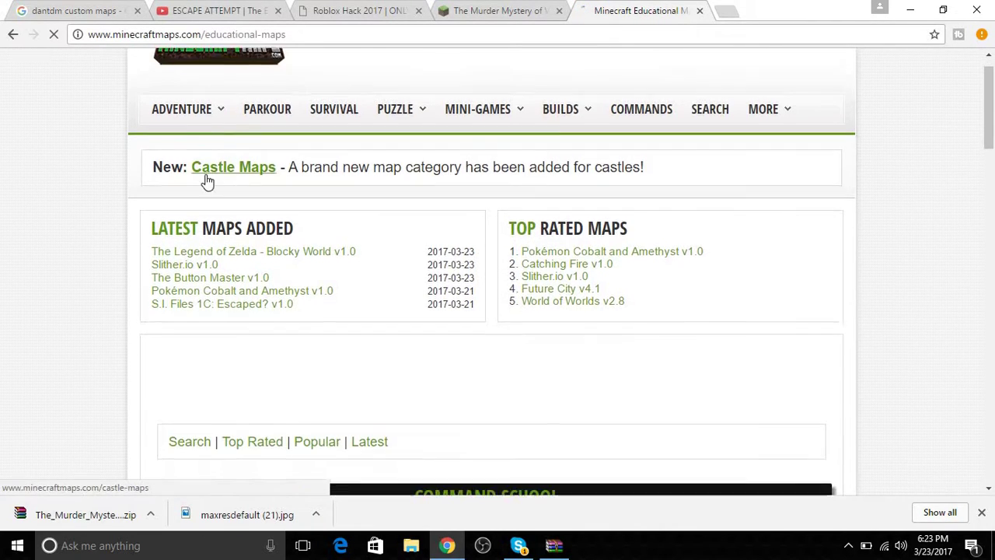
pyautogui.scroll(-7, 206, 180)
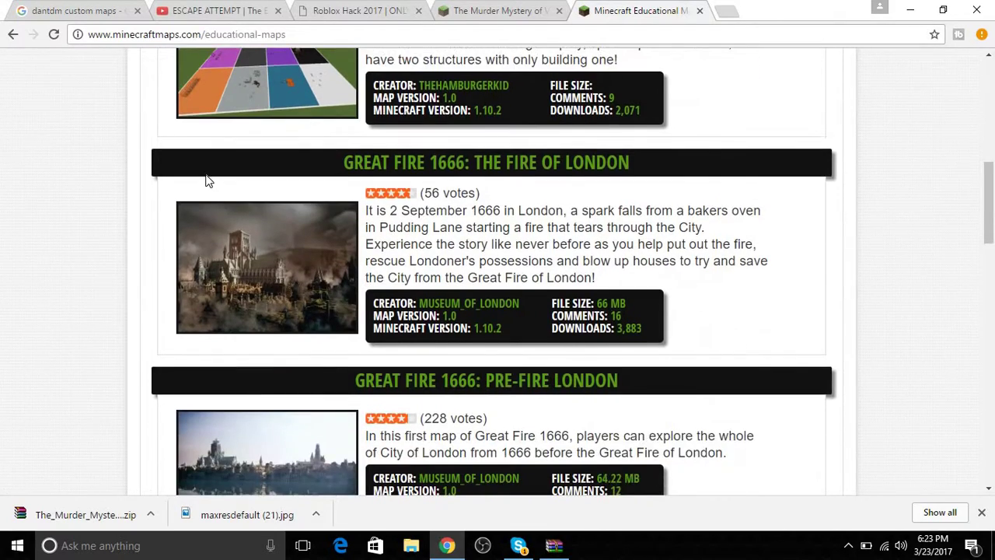
pyautogui.scroll(-4, 205, 180)
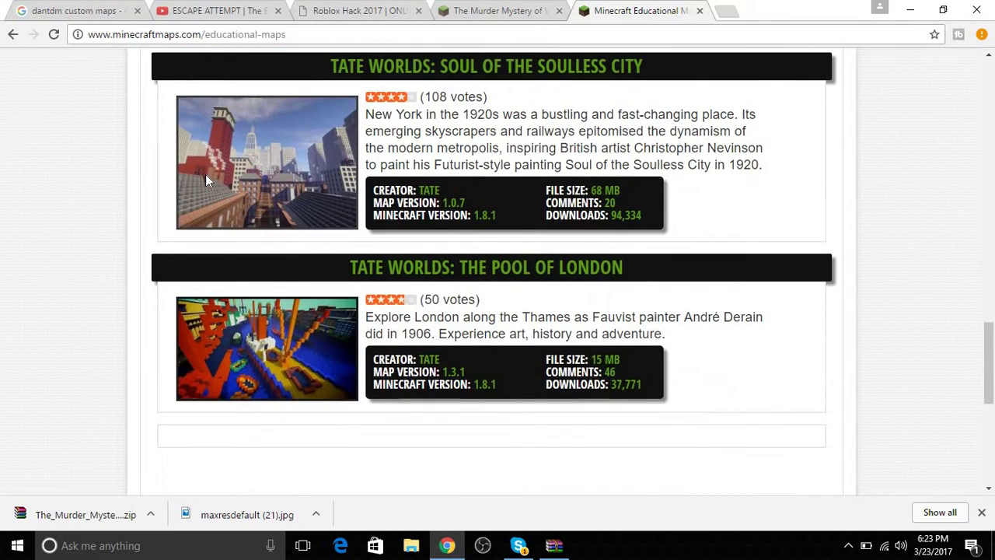
# Download The Murder Mystery of Vincent Taylor map from its already open page and minimize the browser.
pyautogui.click(507, 16)
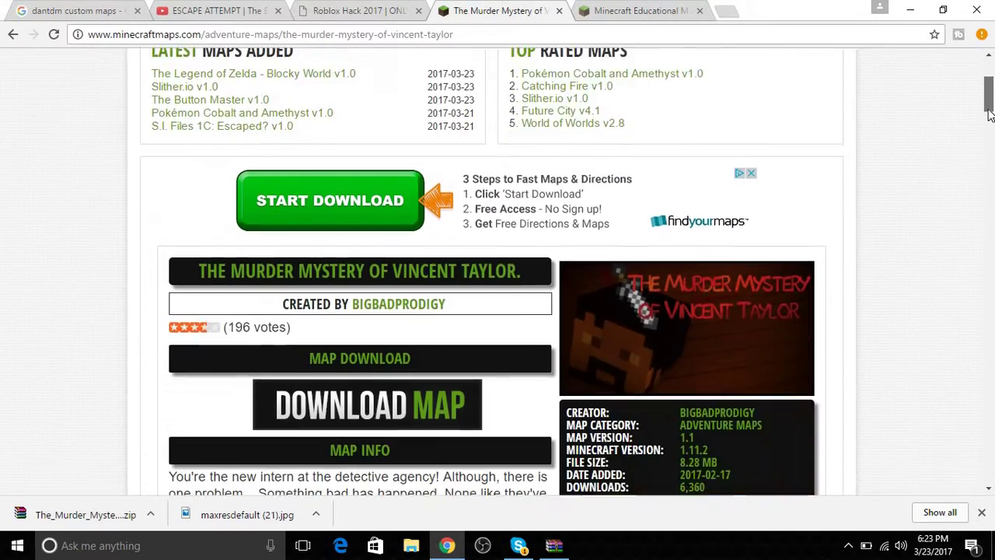
pyautogui.click(411, 317)
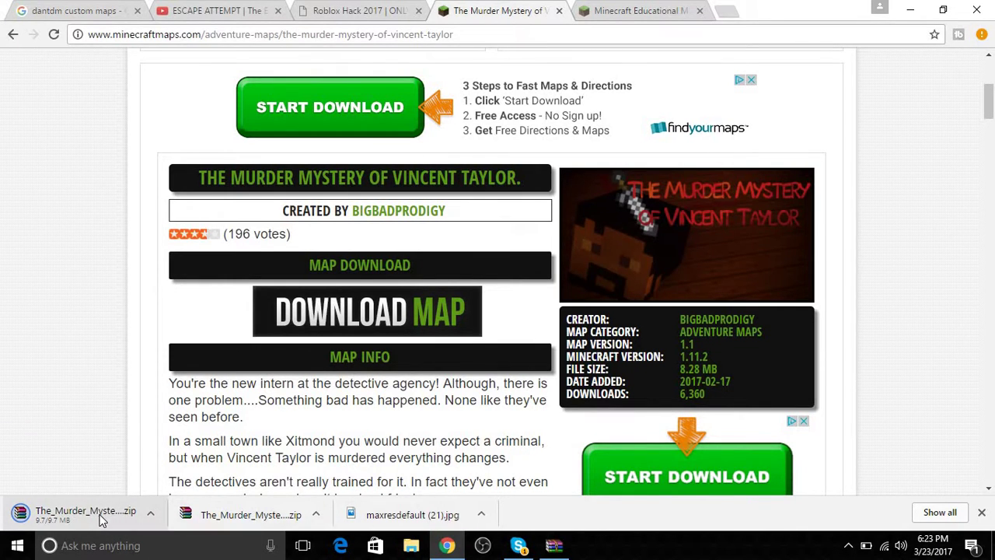
pyautogui.click(911, 8)
# Extract The Murder Mystery map folder from the WinRAR archive to the desktop and close the archive.
pyautogui.click(554, 546)
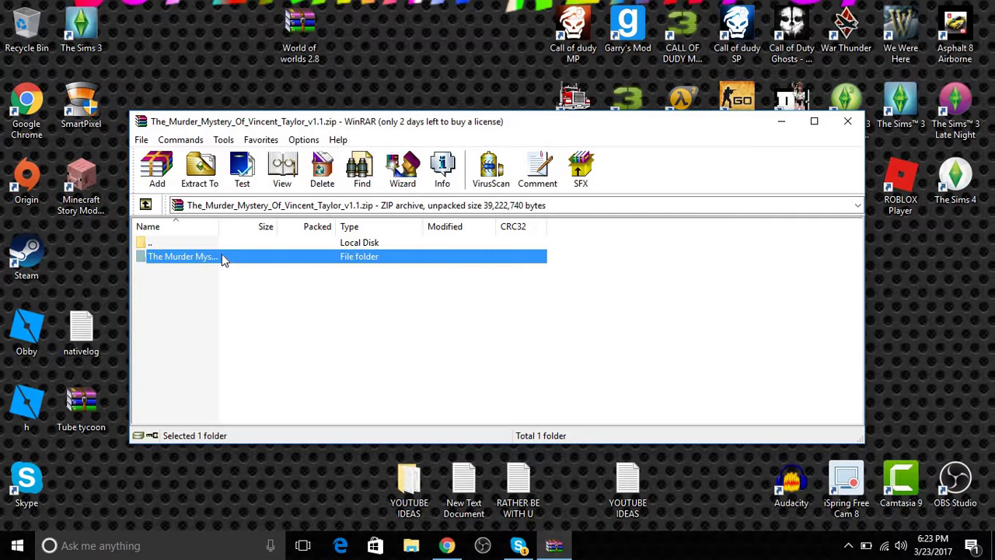
pyautogui.moveTo(54, 554); pyautogui.dragTo(84, 495)
pyautogui.click(847, 121)
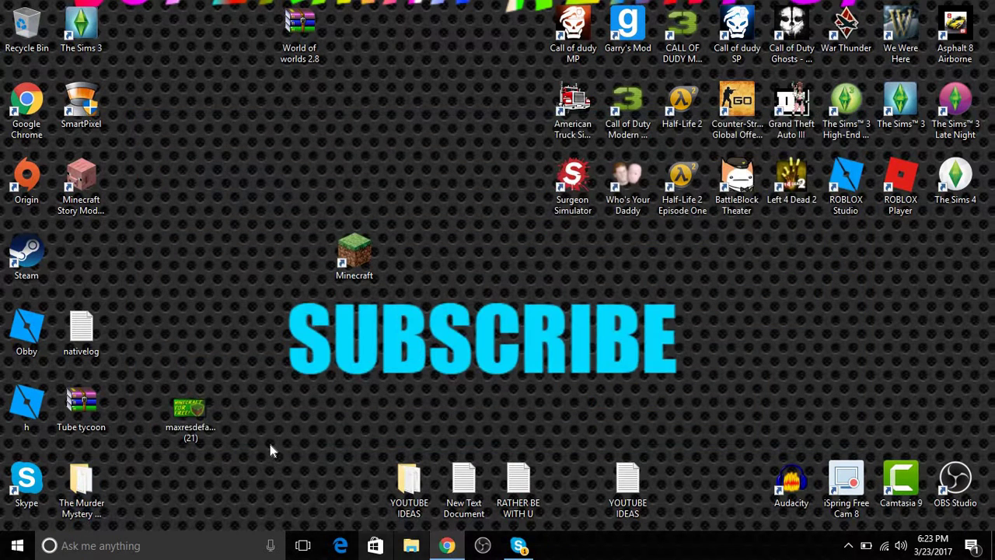
# Open the AppData Roaming folder by running %appdata% from the Windows Run dialog.
pyautogui.click(177, 547)
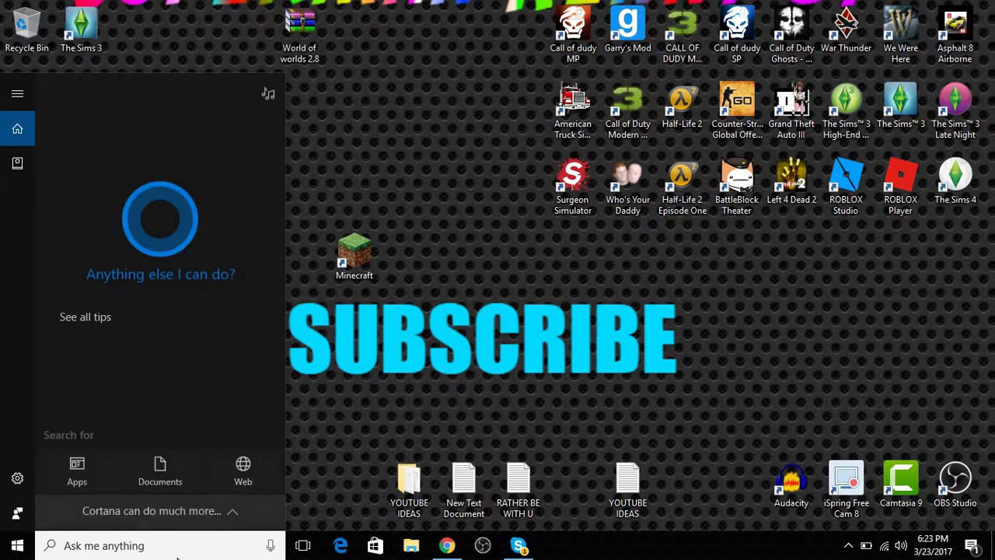
pyautogui.write('%')
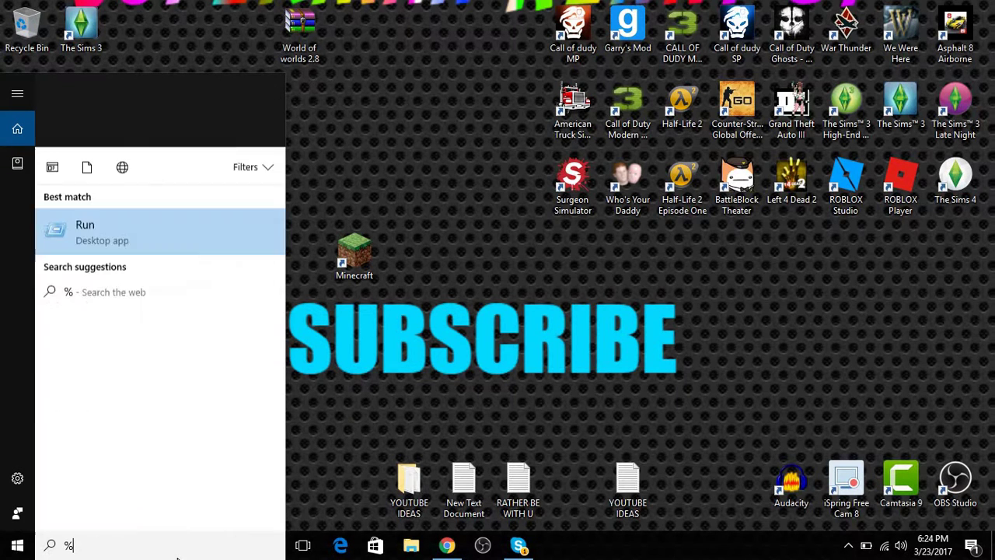
pyautogui.press('Return')
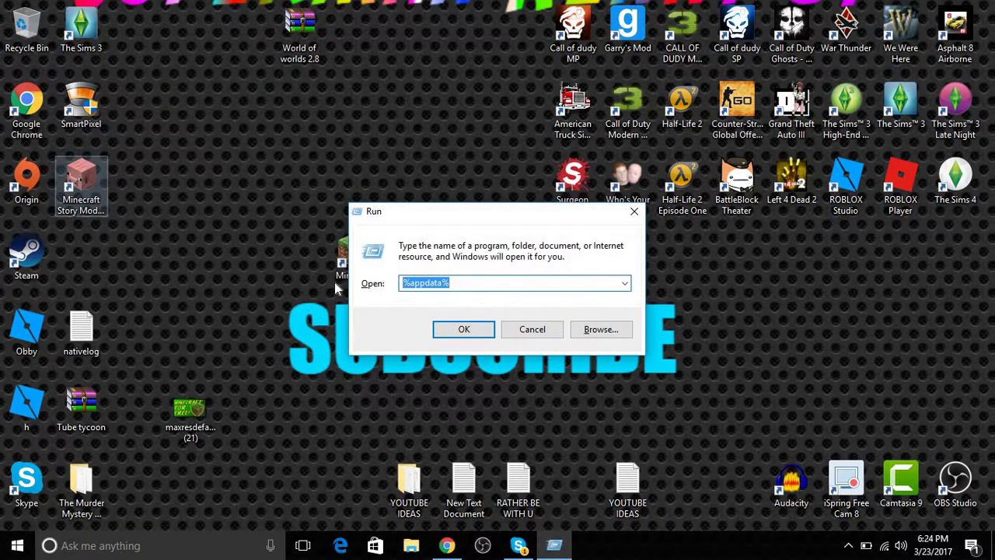
pyautogui.click(470, 283)
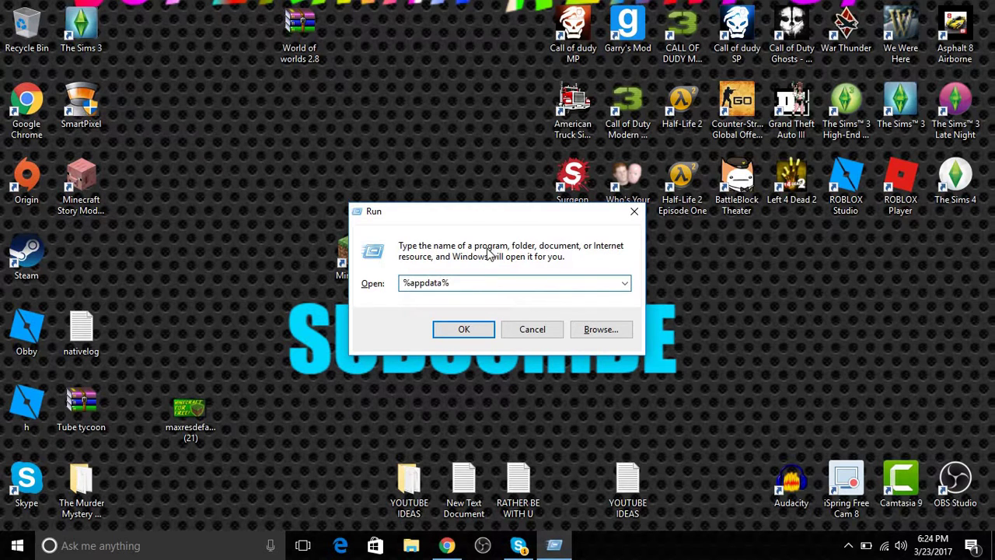
pyautogui.click(623, 285)
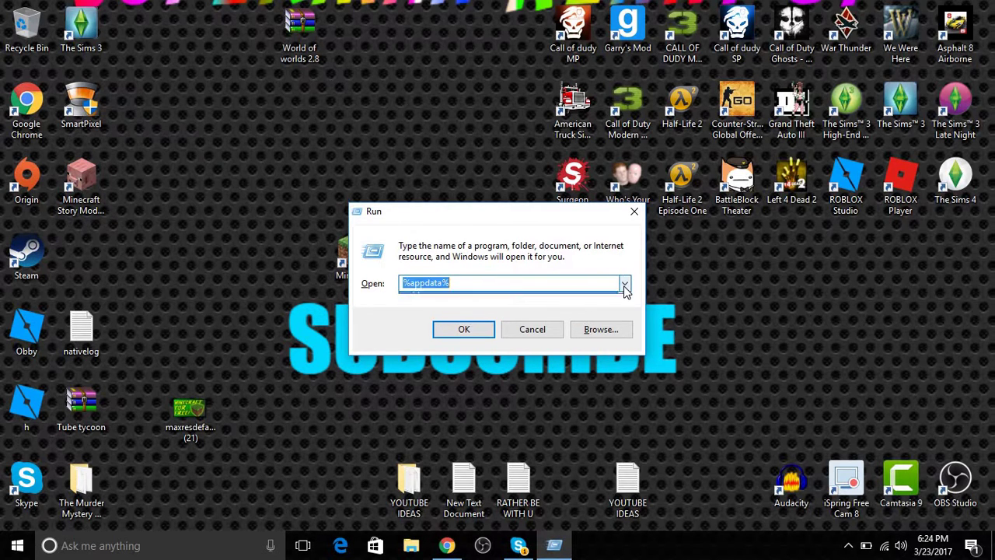
pyautogui.click(623, 284)
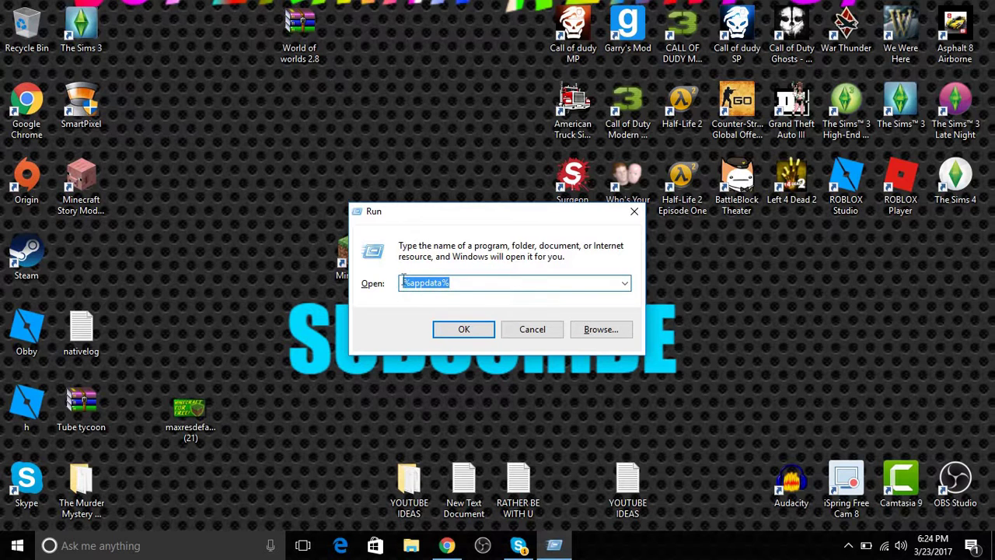
pyautogui.click(463, 329)
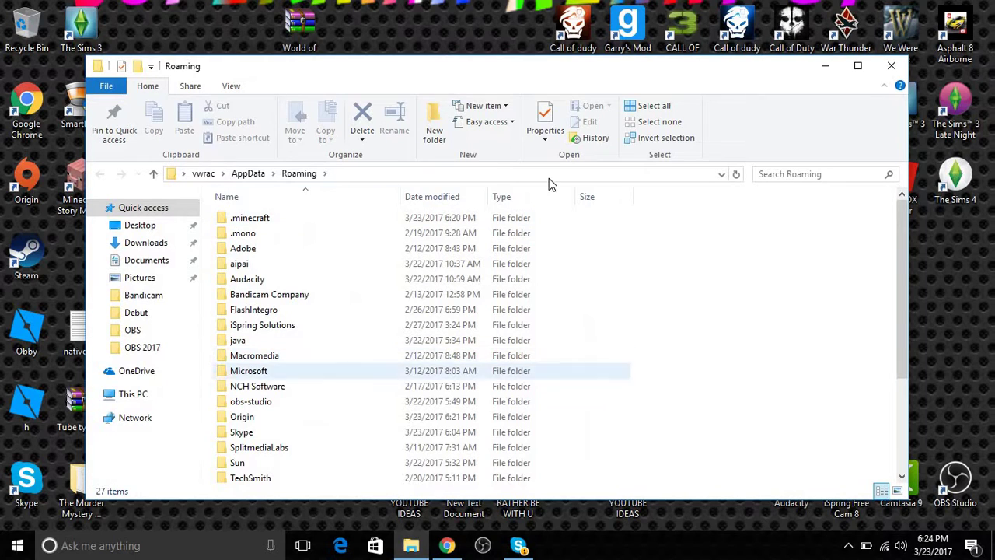
# Move the Murder Mystery folder from the desktop into .minecraft\saves, replacing the existing files, and close the folder window.
pyautogui.doubleClick(269, 219)
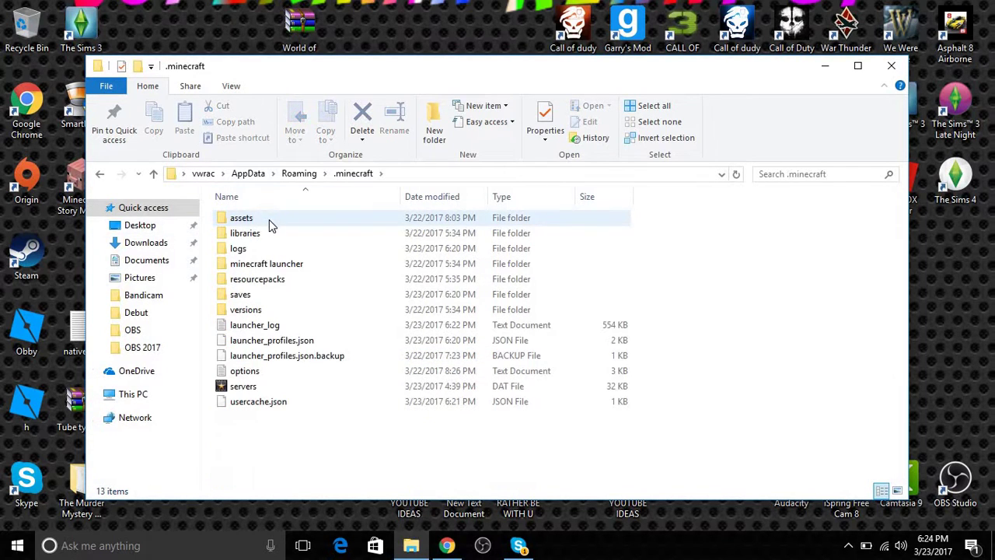
pyautogui.doubleClick(307, 301)
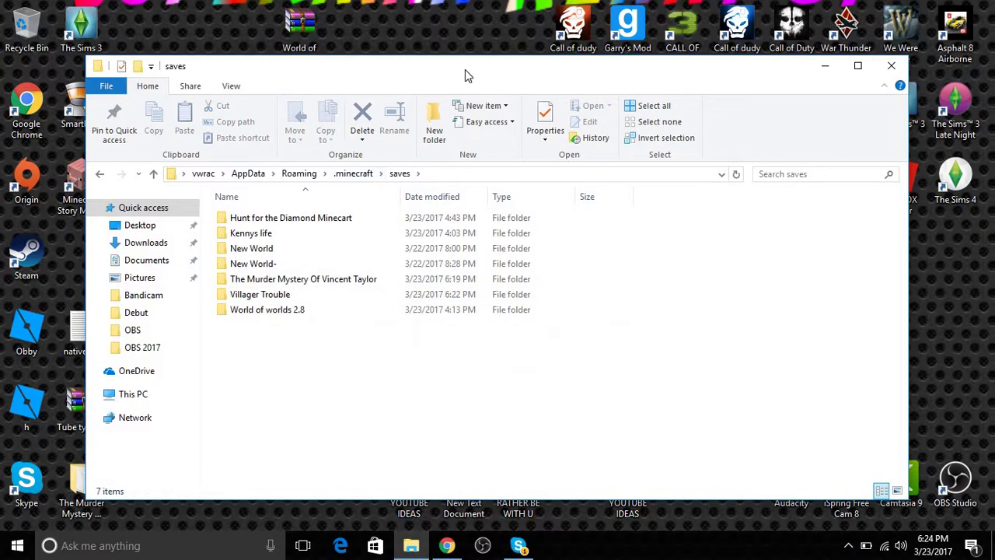
pyautogui.moveTo(465, 76); pyautogui.dragTo(760, 35)
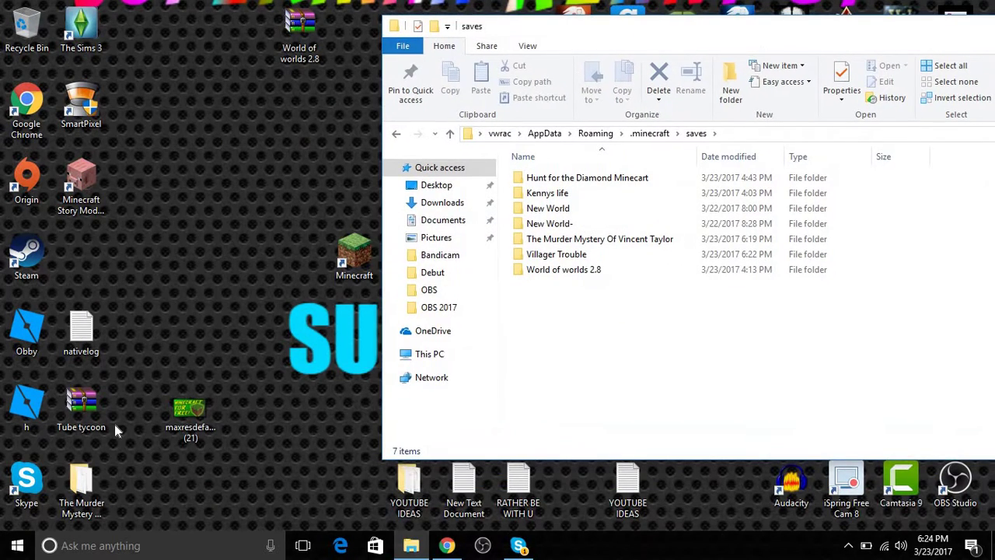
pyautogui.moveTo(81, 488); pyautogui.dragTo(627, 316)
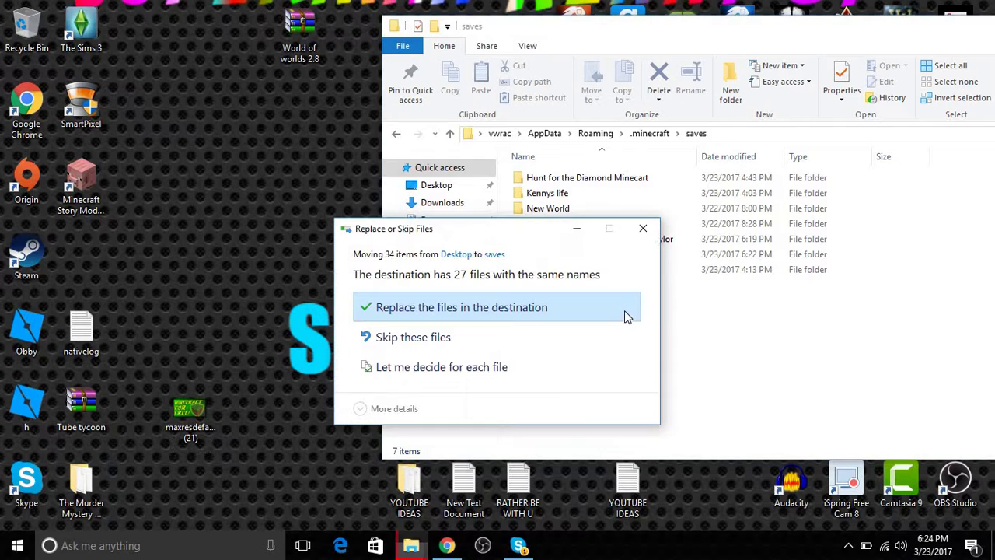
pyautogui.click(531, 310)
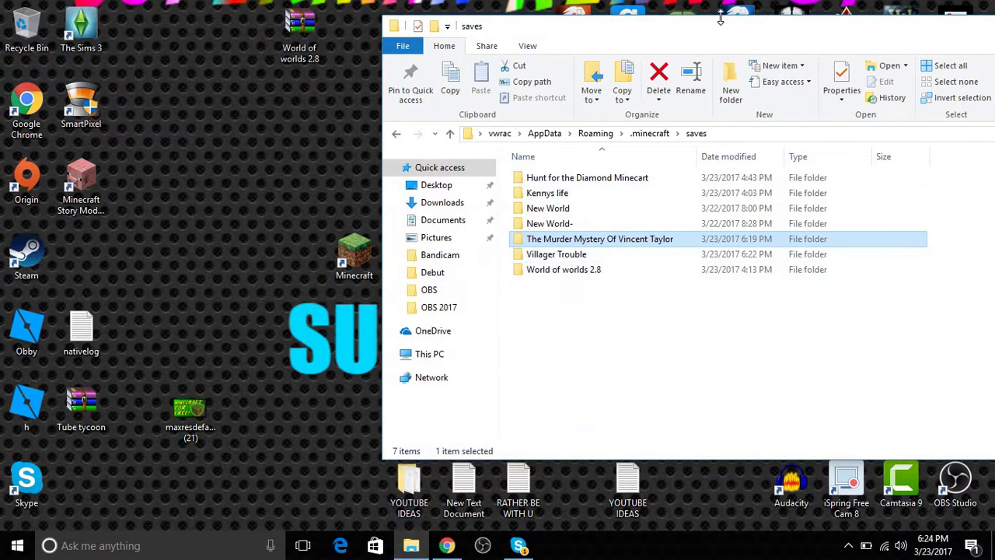
pyautogui.moveTo(718, 21); pyautogui.dragTo(902, 64)
pyautogui.moveTo(775, 74); pyautogui.dragTo(652, 89)
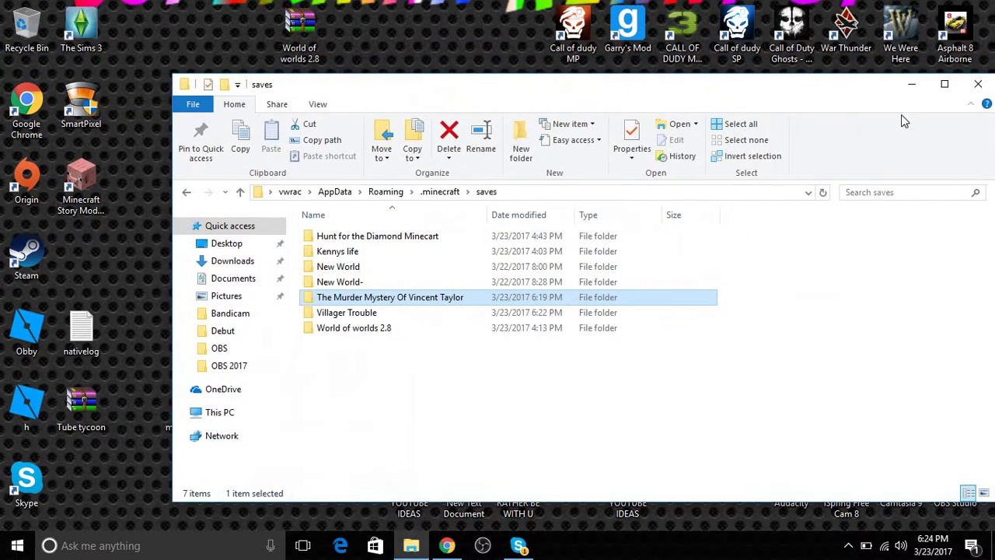
pyautogui.click(978, 83)
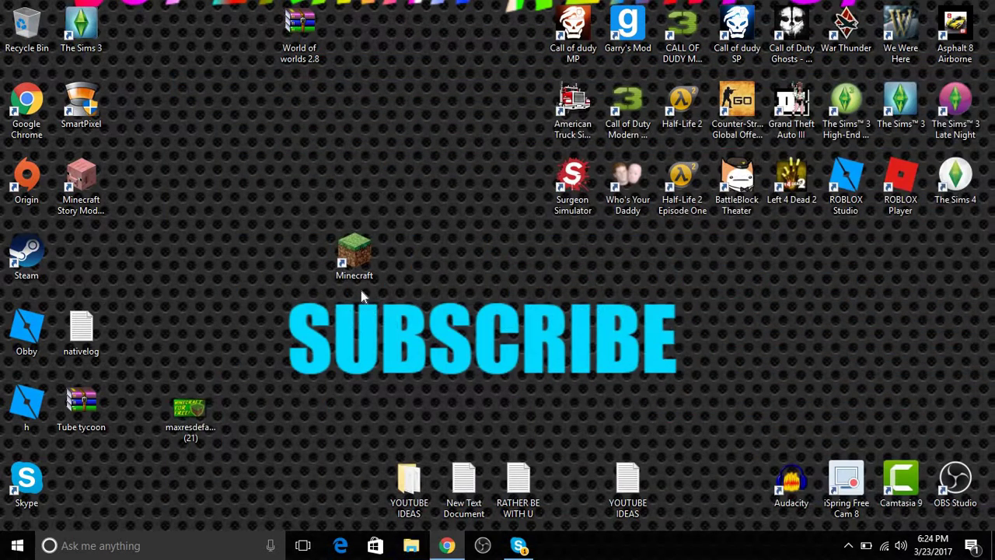
# Launch Minecraft 1.11.2, maximize its window and open the singleplayer world list, dismissing the Facebook notifications.
pyautogui.doubleClick(359, 256)
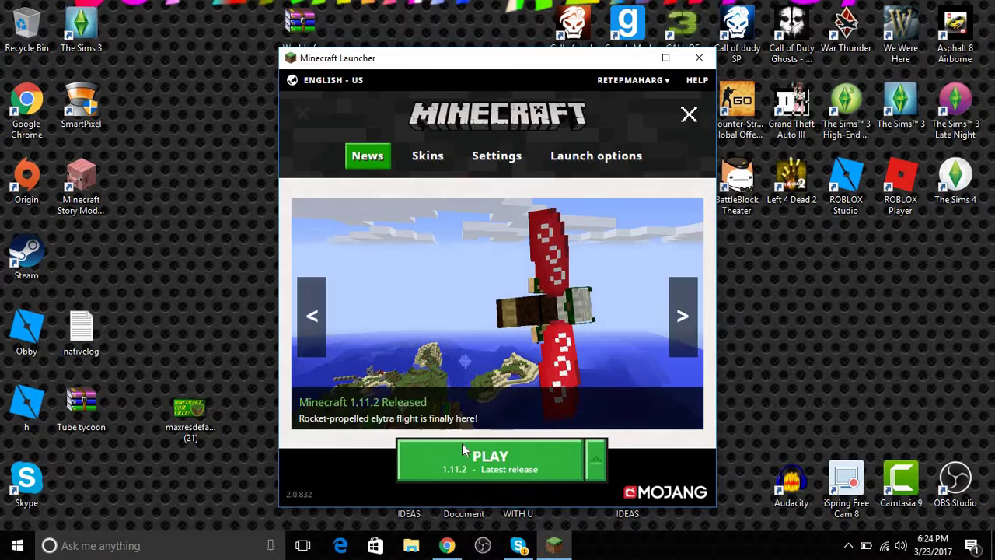
pyautogui.click(465, 469)
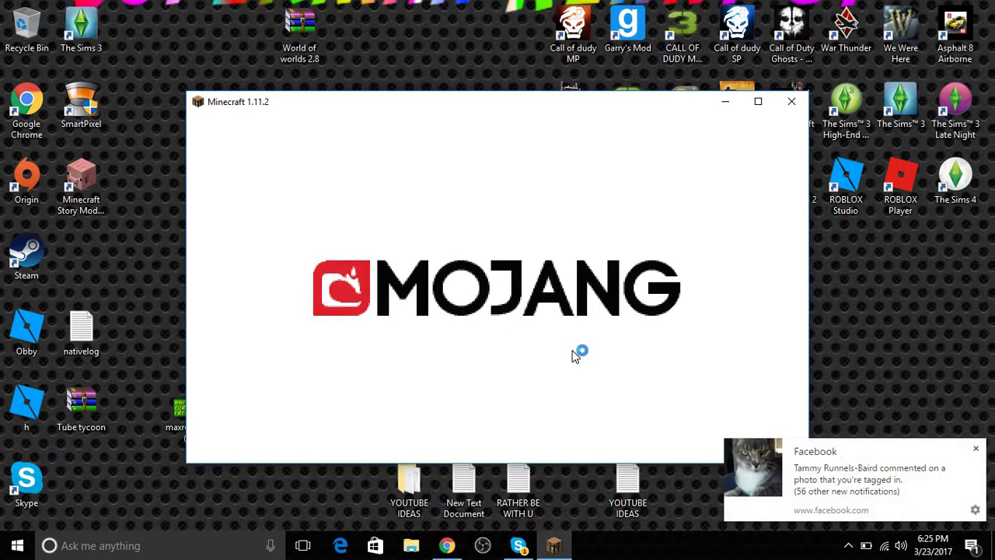
pyautogui.click(975, 450)
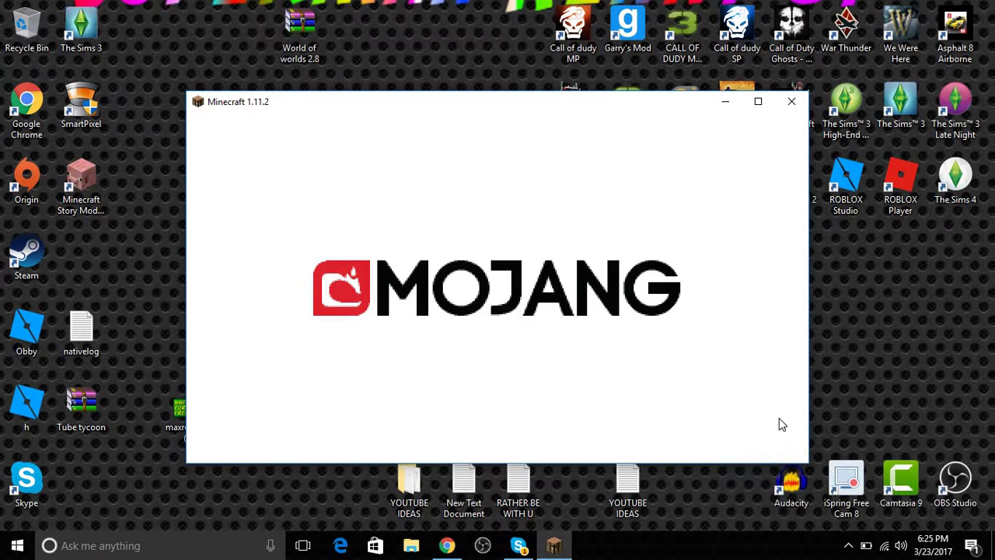
pyautogui.click(762, 107)
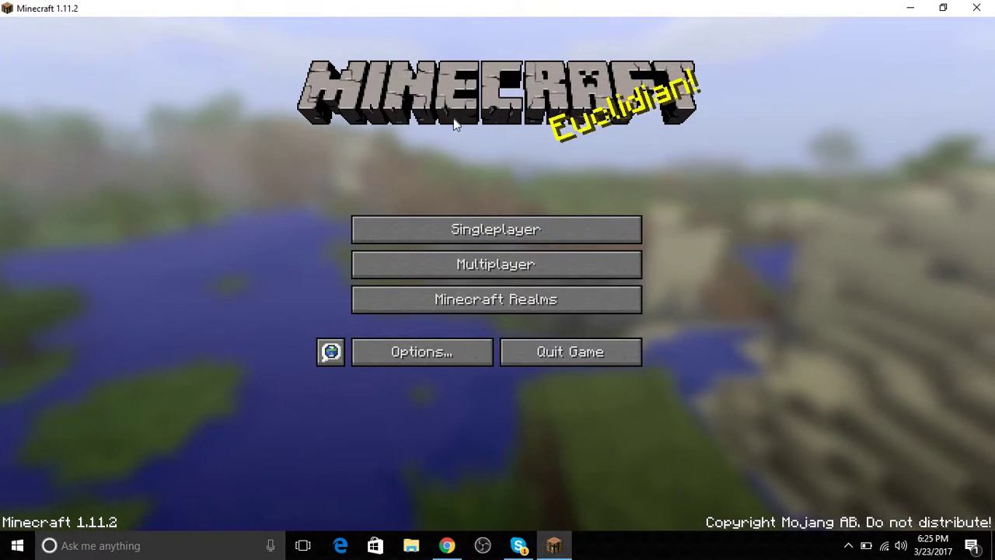
pyautogui.click(536, 224)
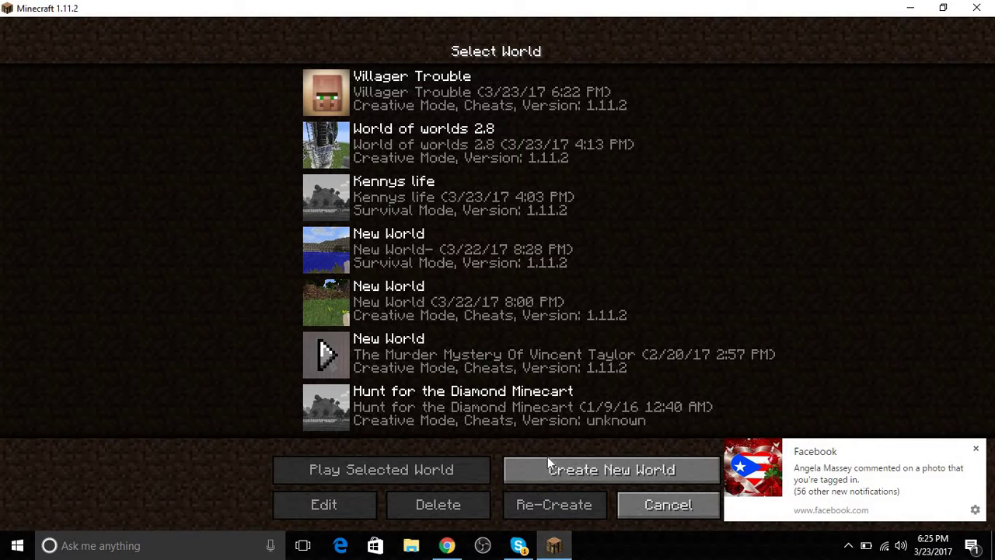
pyautogui.click(976, 449)
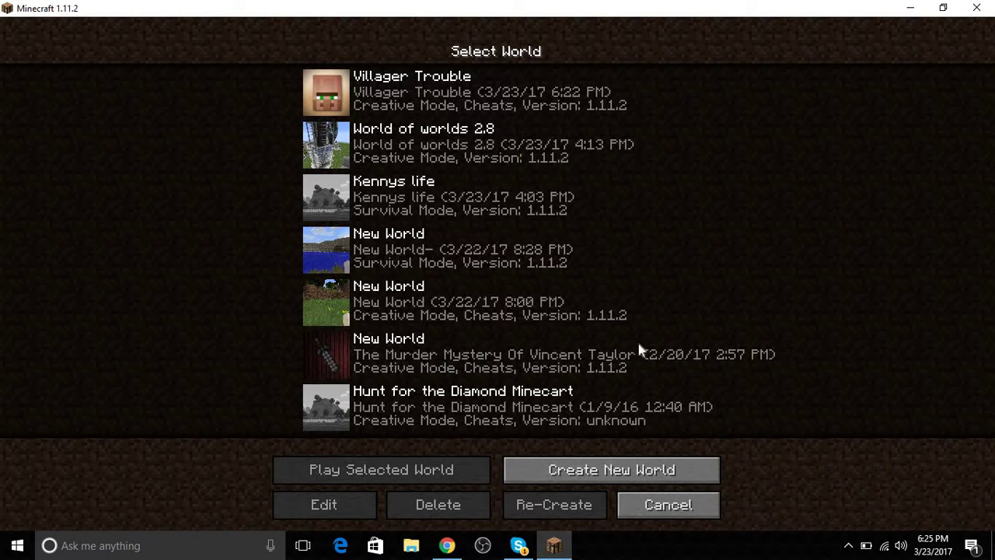